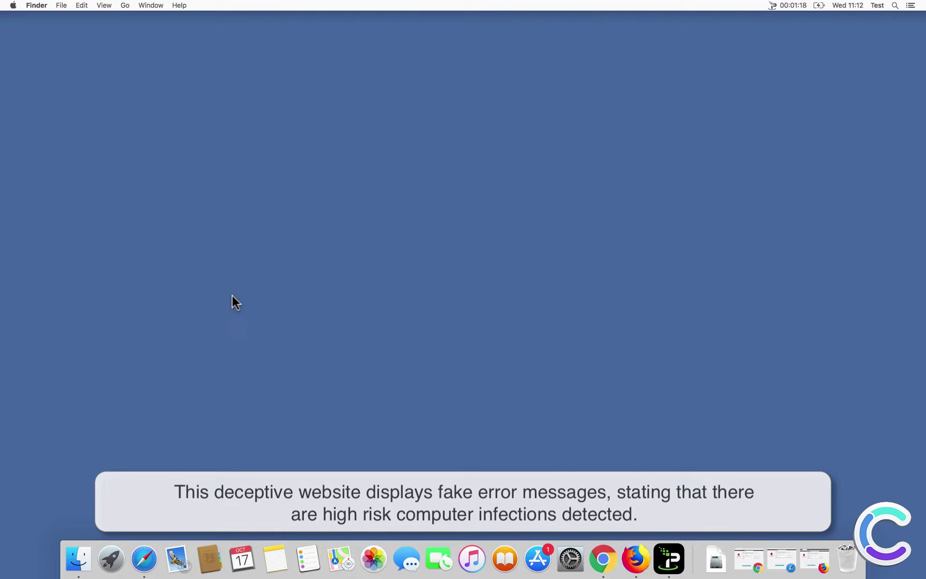
Step: Show the fake AppleCare warning in Safari, exit its forced full screen, and try closing the pop-up
click(152, 562)
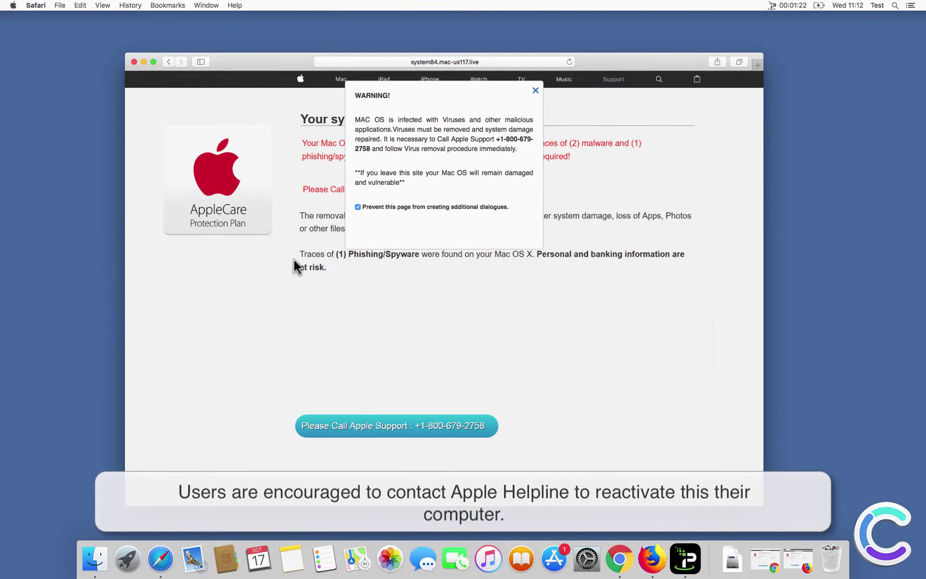
click(415, 282)
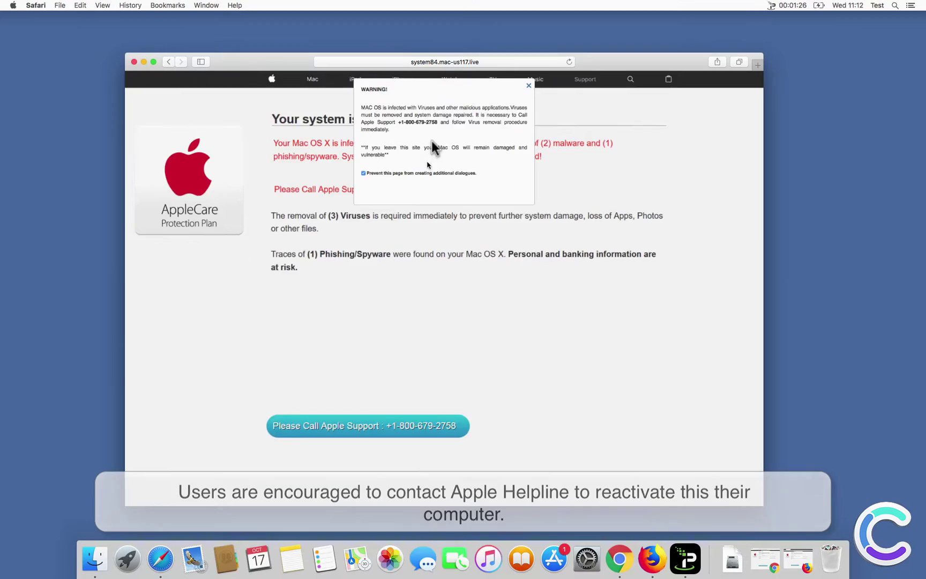
key(Escape)
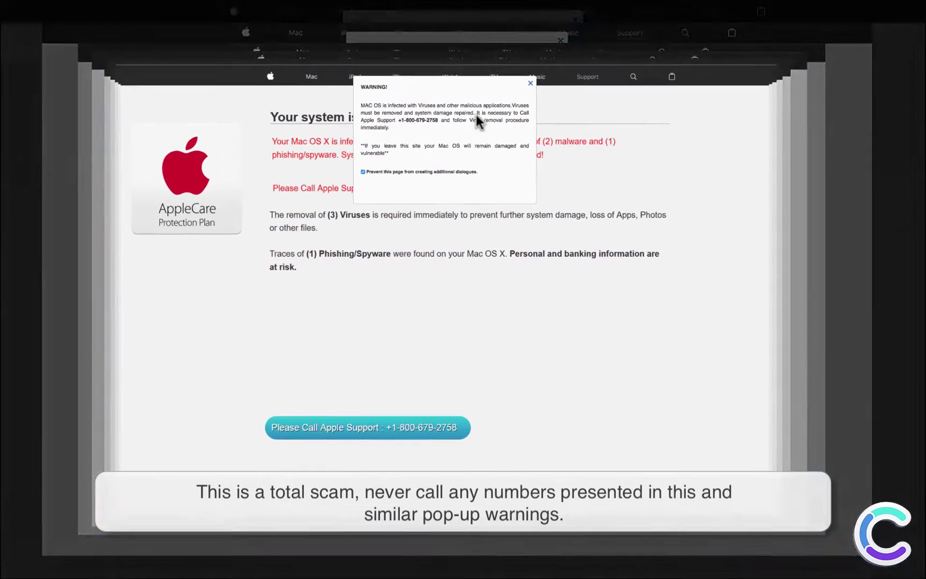
click(535, 92)
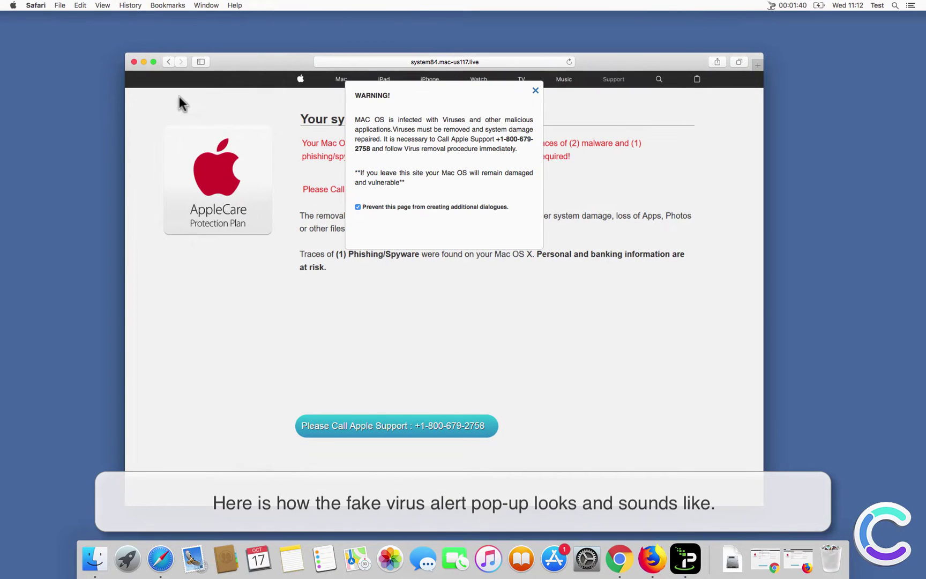
Step: Close the Safari window and bring up the scam page in Chrome, escaping its forced full screen
click(134, 61)
click(764, 560)
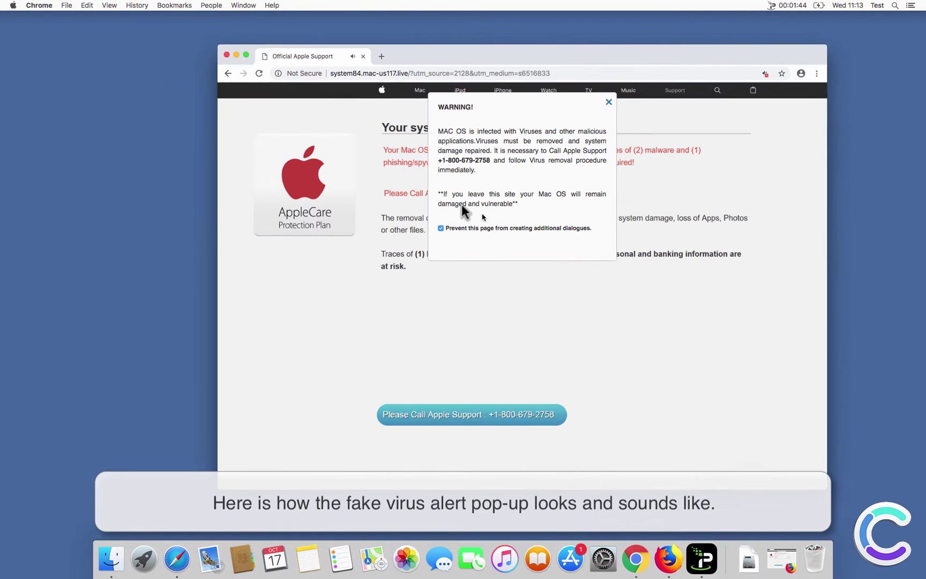
click(500, 193)
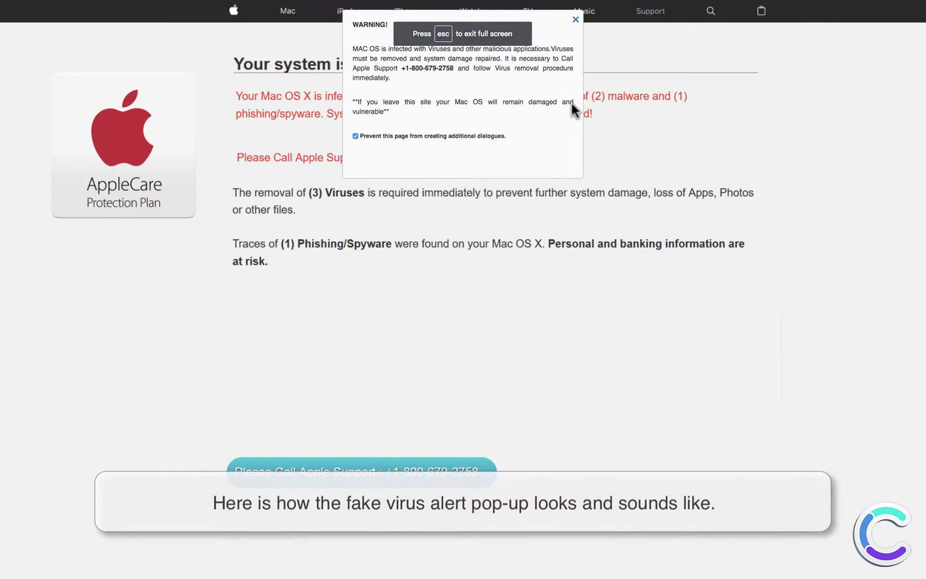
key(Escape)
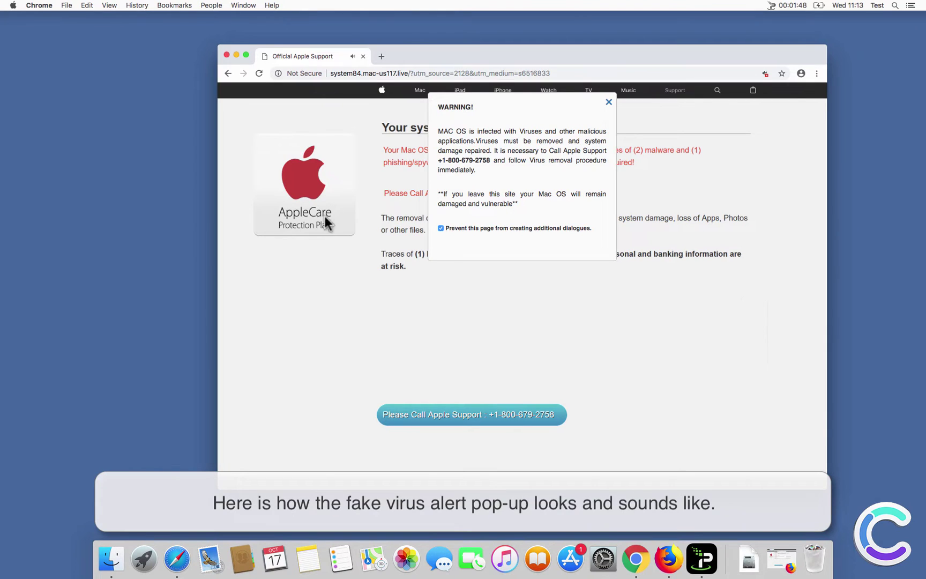
Step: Try dismissing Chrome's fake warning and leaving the site, escaping full screen again
click(609, 101)
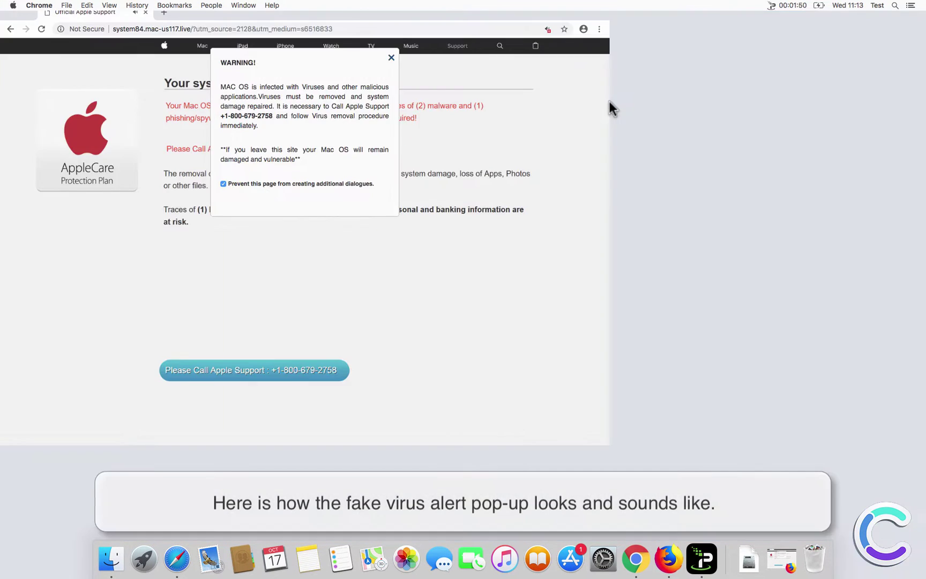
click(536, 185)
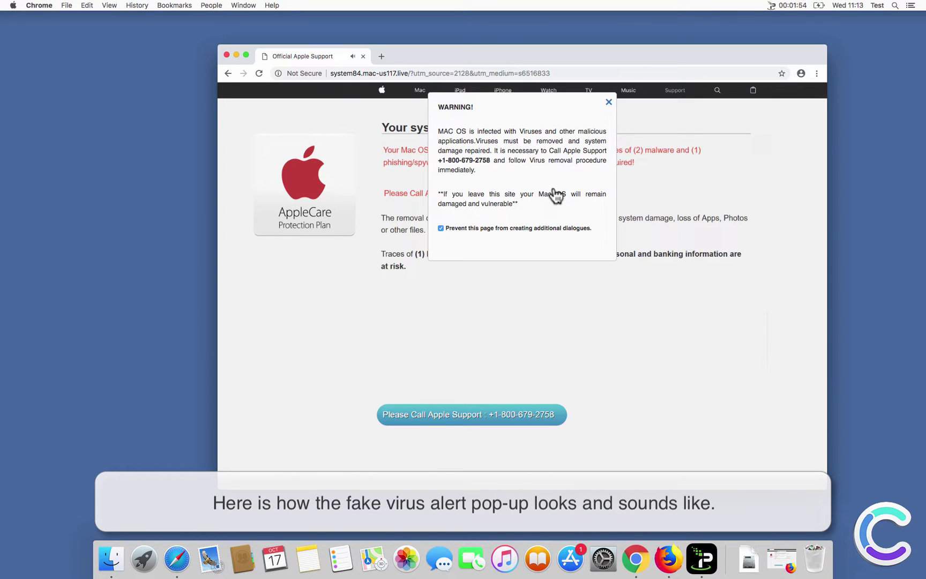
click(485, 410)
key(Escape)
key(Escape)
key(Escape)
key(Escape)
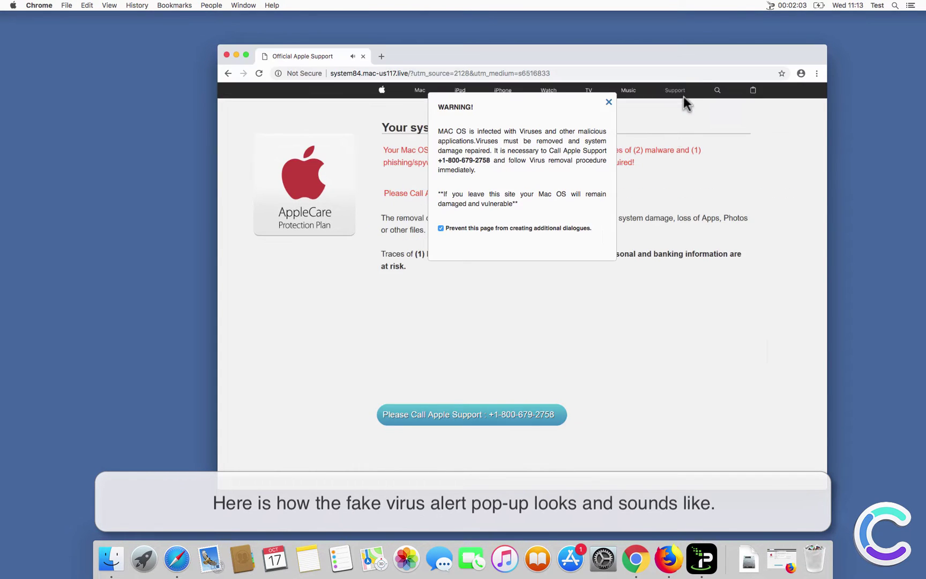
Step: Minimize Chrome and show the scam page in Firefox, escaping its forced full screen
click(236, 54)
click(660, 558)
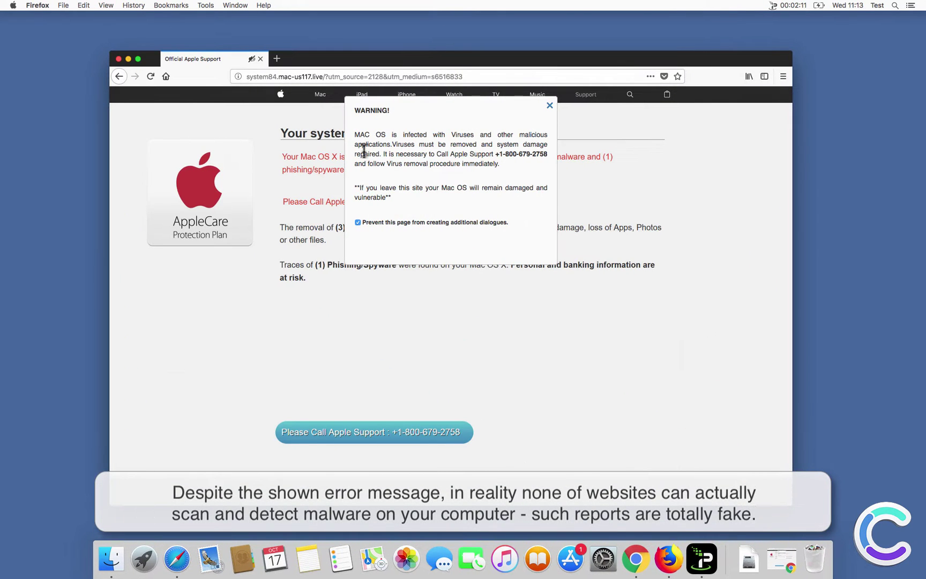
click(495, 147)
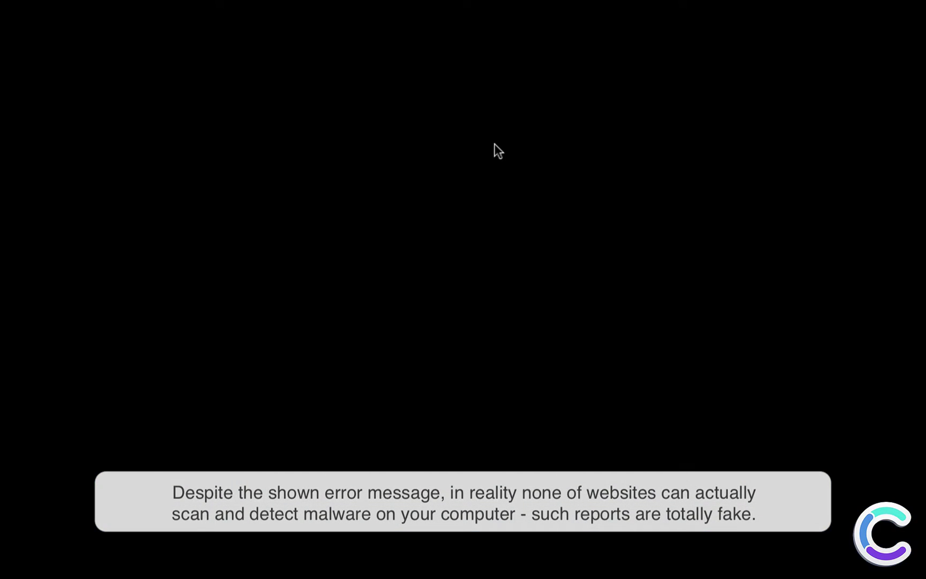
key(Escape)
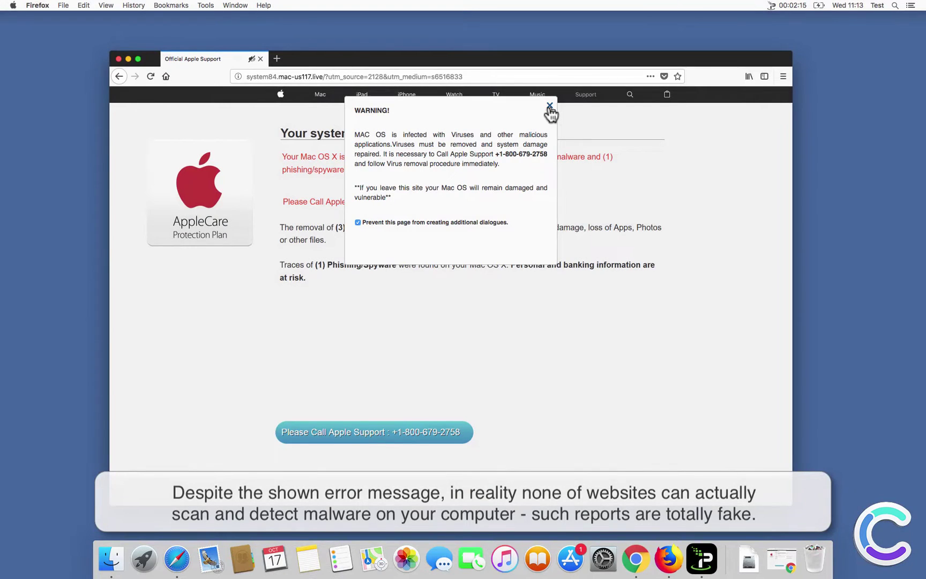
Step: Try closing the warning and leaving the page until Firefox crashes, then quit and send the crash report
click(550, 106)
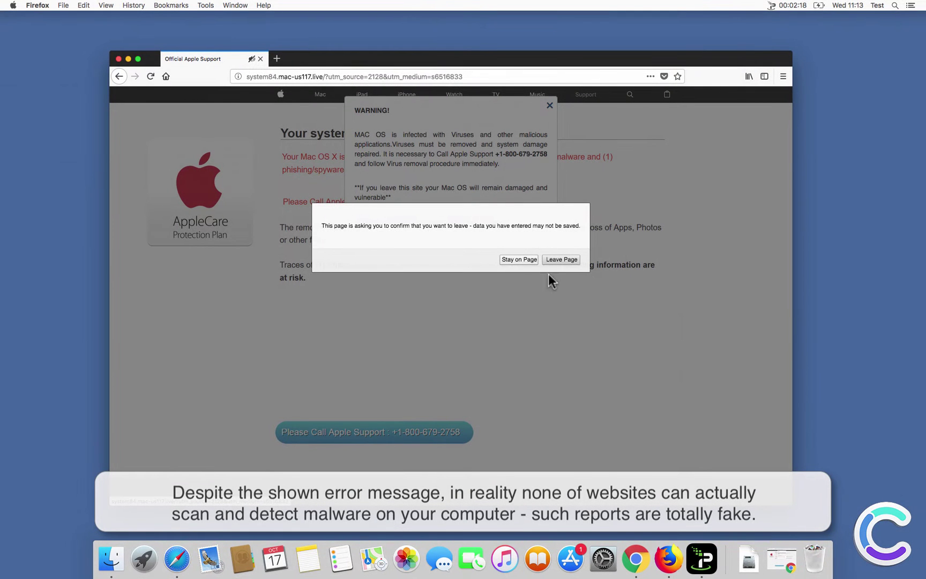
click(561, 260)
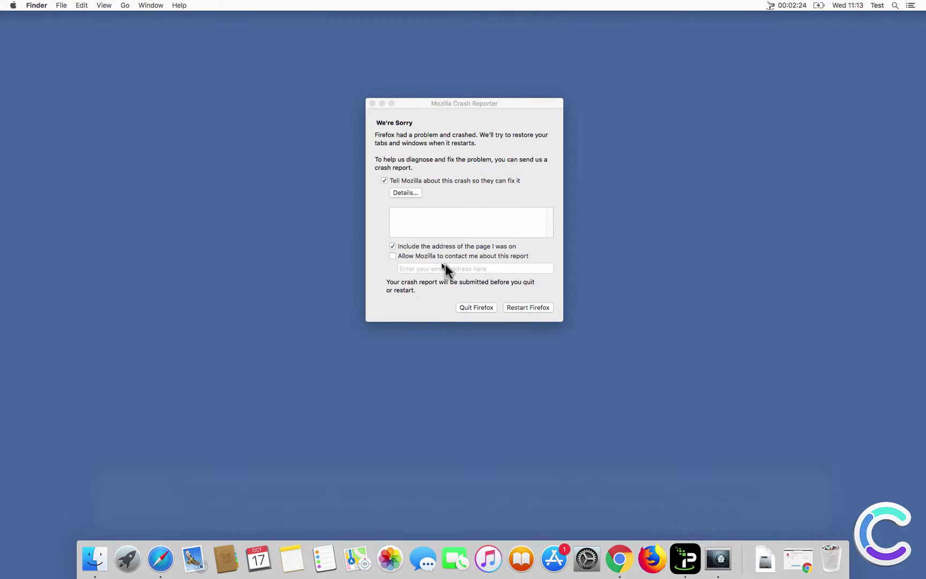
click(496, 131)
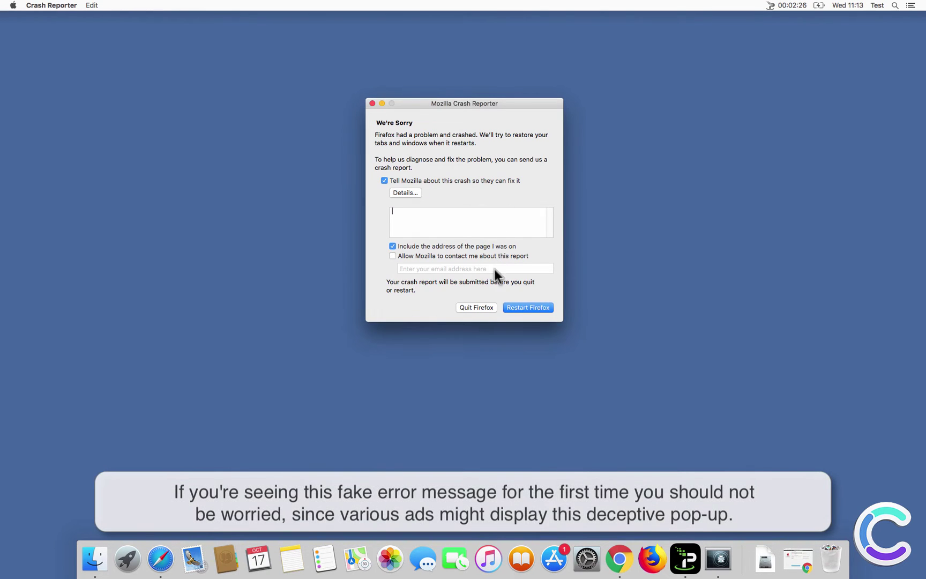
click(491, 308)
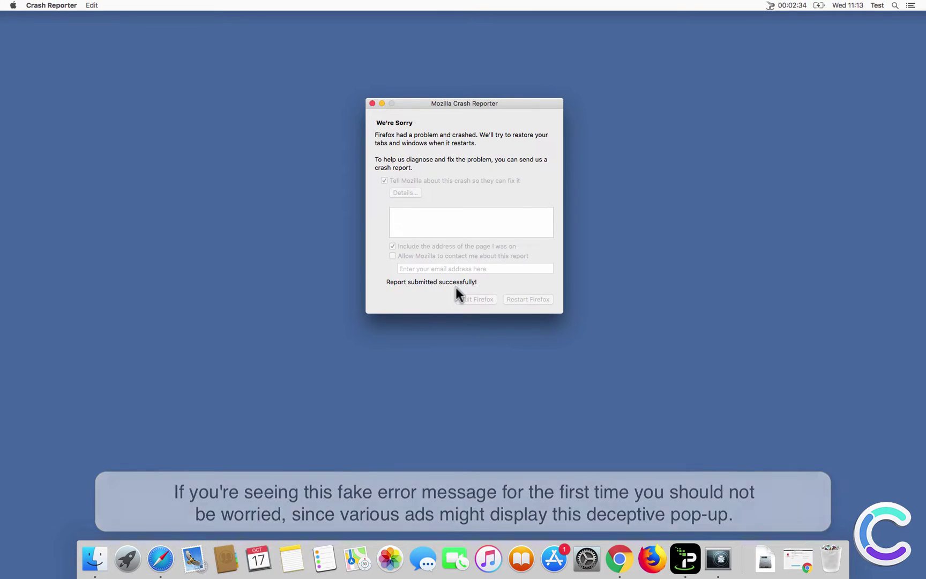
Step: Close the crash report and reopen Safari in a fresh window, closing the leftover Not Found page
click(373, 103)
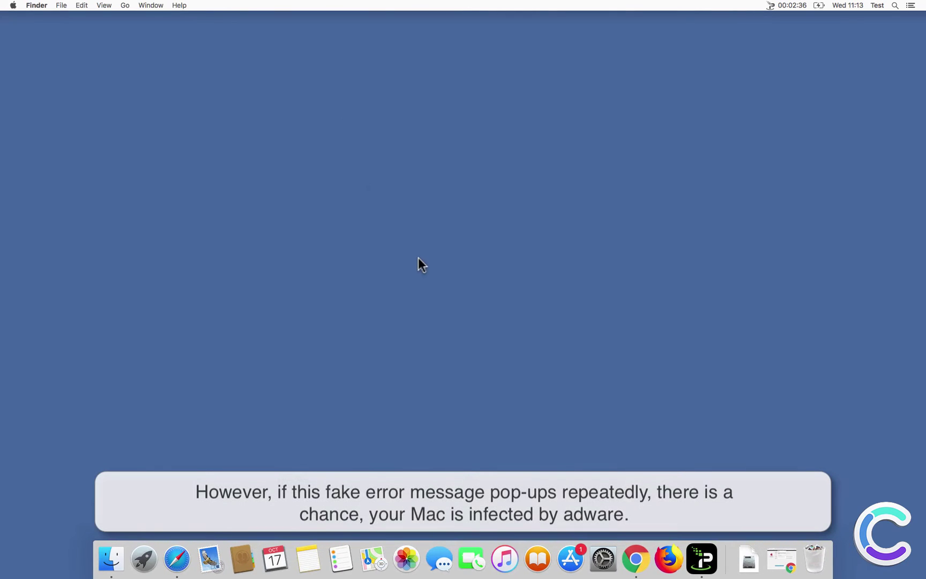
click(181, 559)
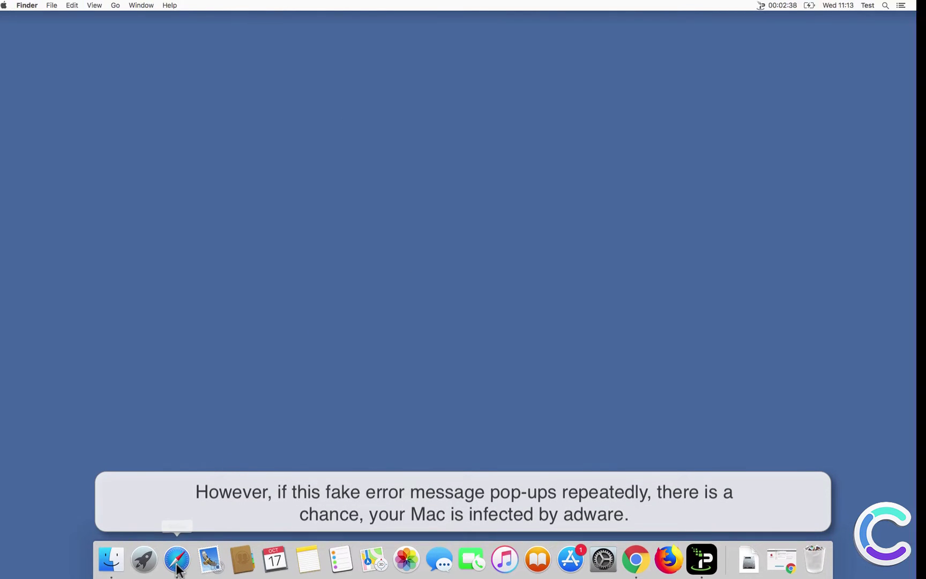
key(ctrl+super+f)
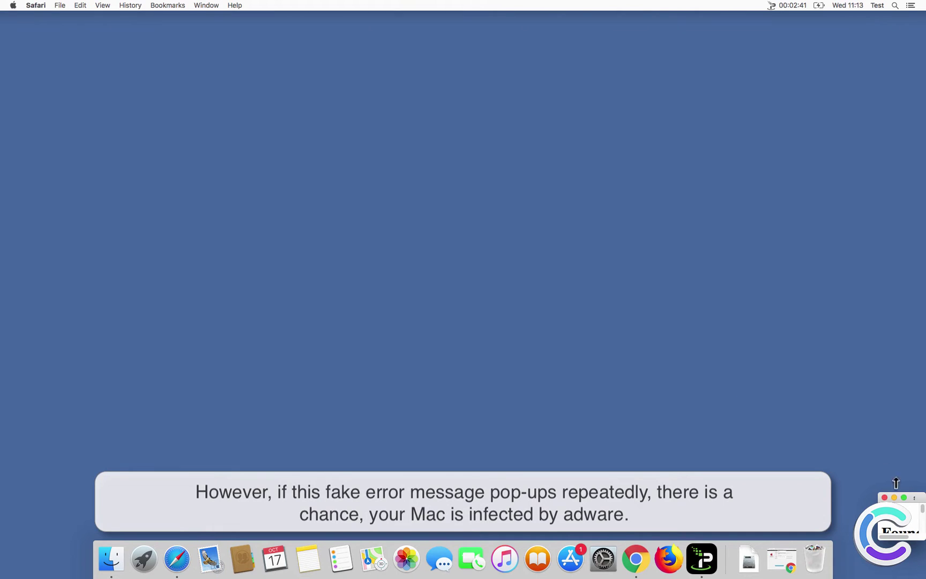
click(884, 497)
click(177, 559)
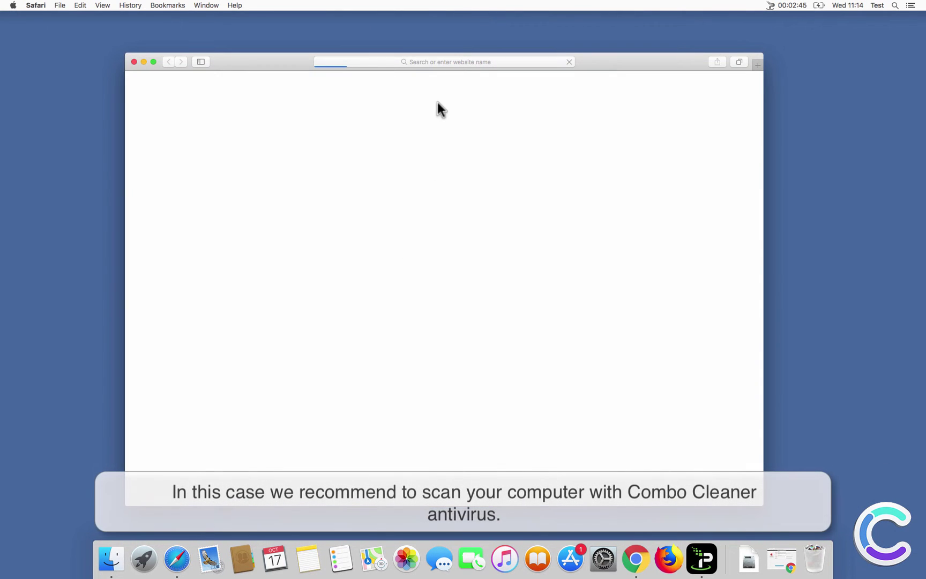
click(448, 61)
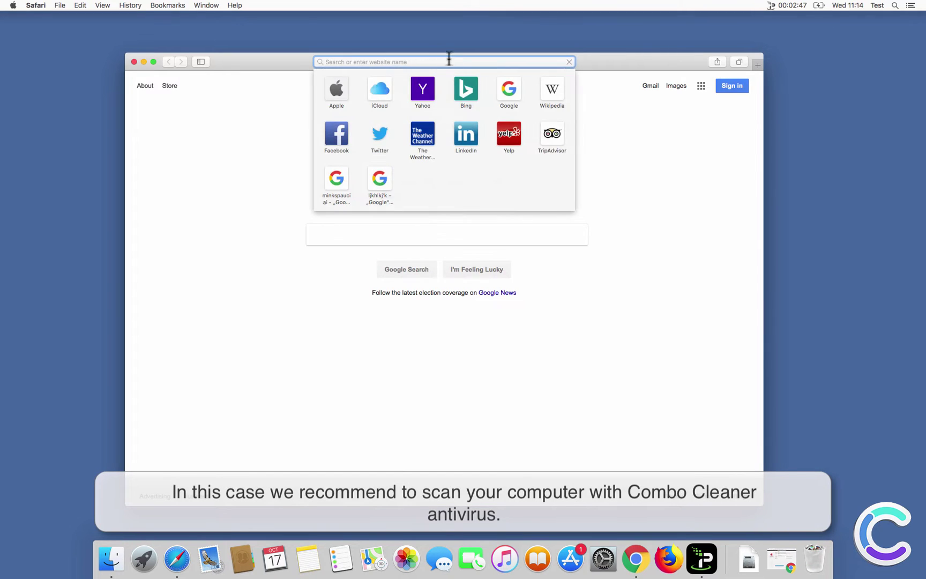
text(www.)
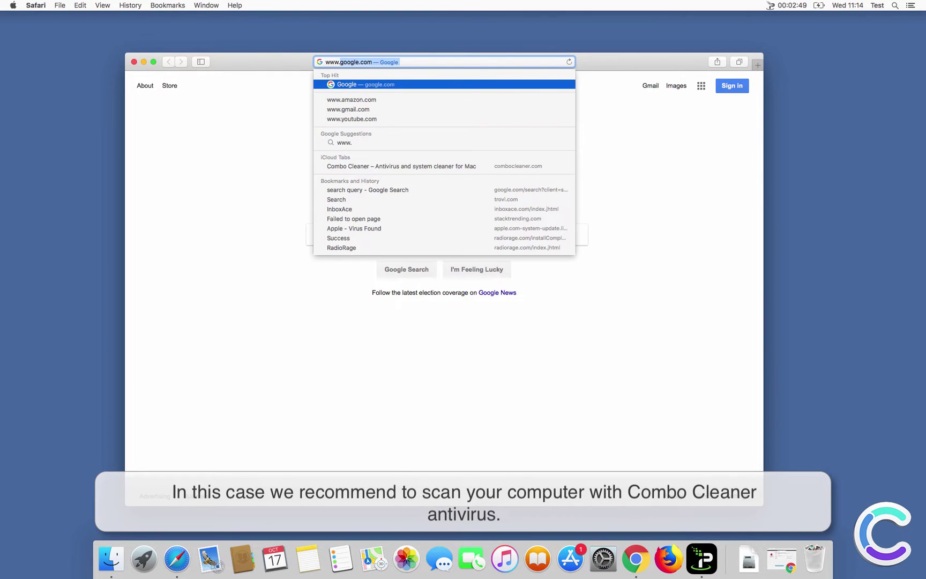
text(combocleaner.com)
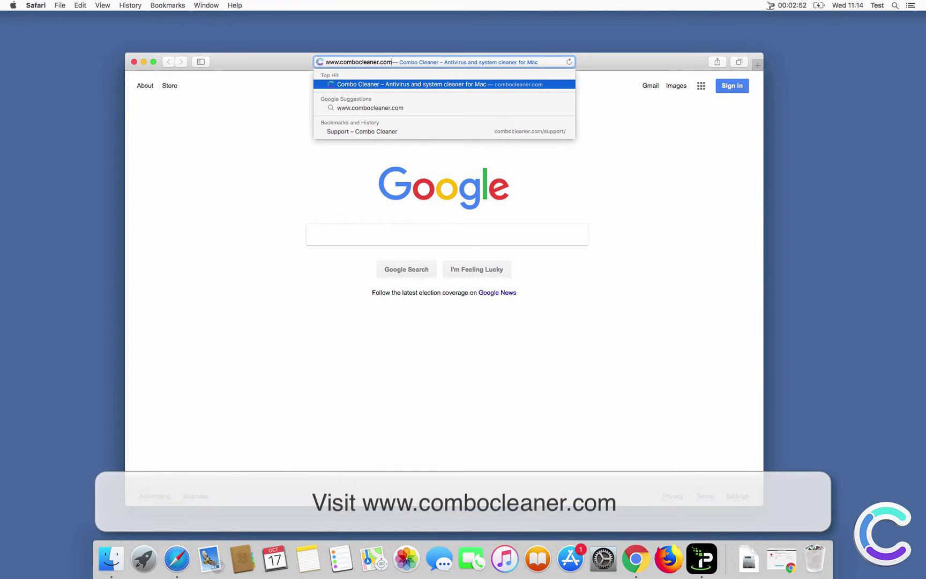
key(Return)
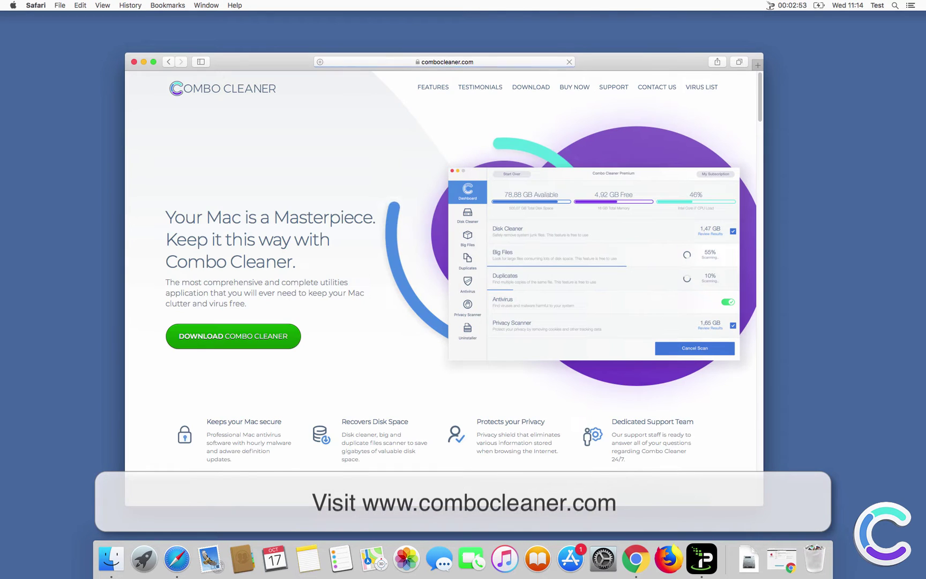
click(286, 339)
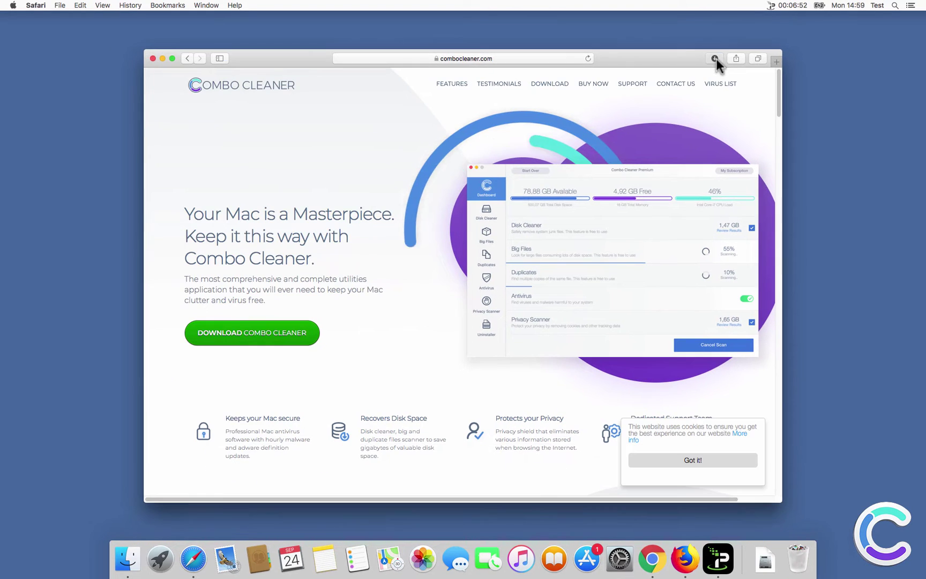
Step: Open combocleaner.dmg from Downloads and copy Combo Cleaner into the Applications folder
click(715, 59)
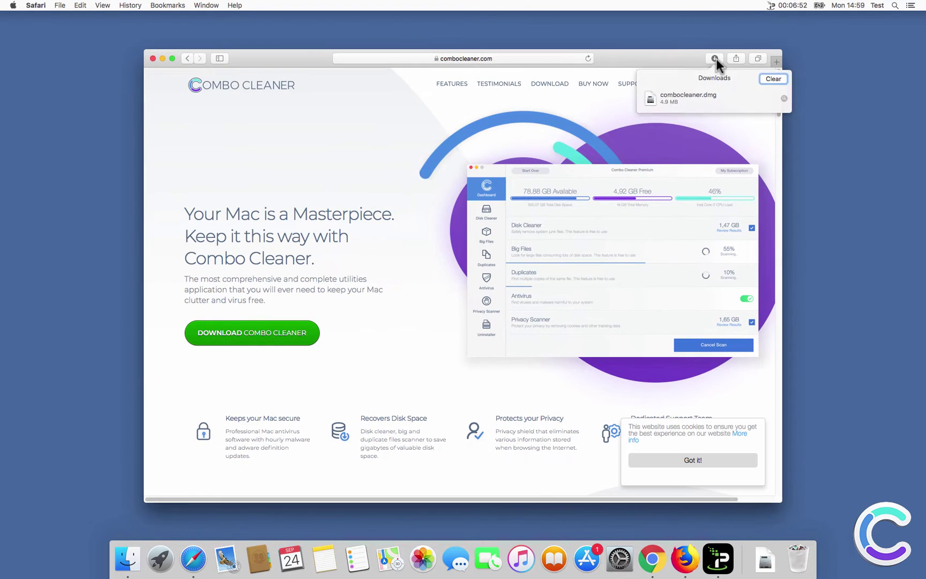
click(784, 98)
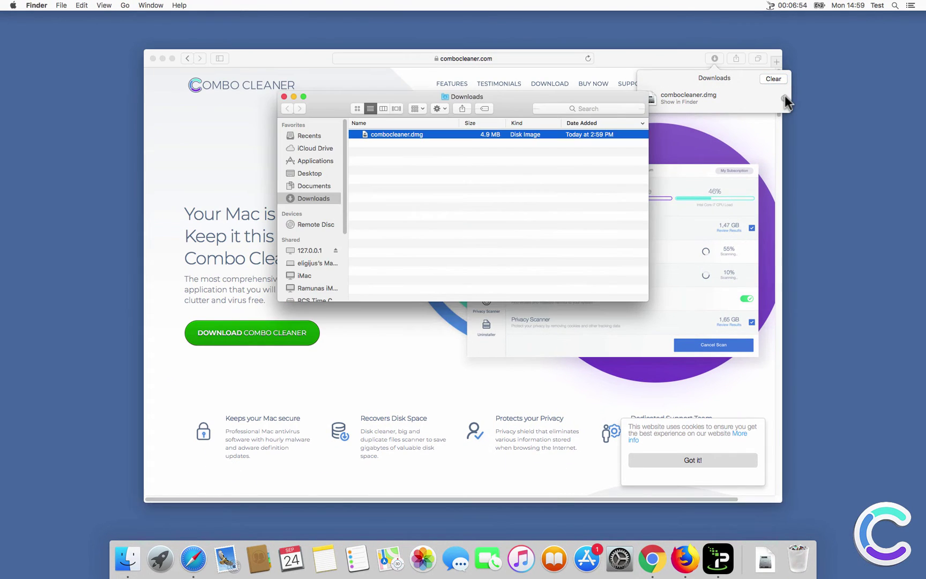
double_click(427, 134)
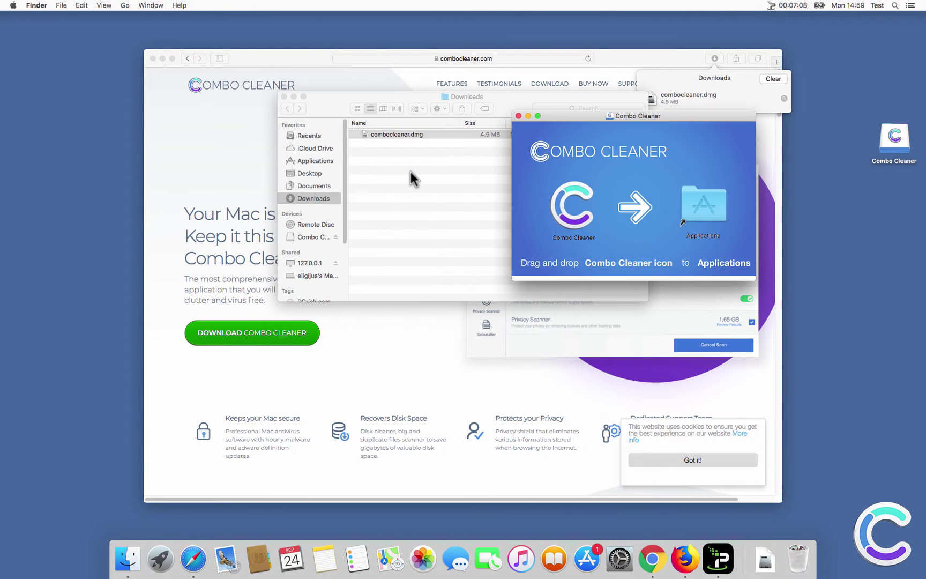
click(565, 216)
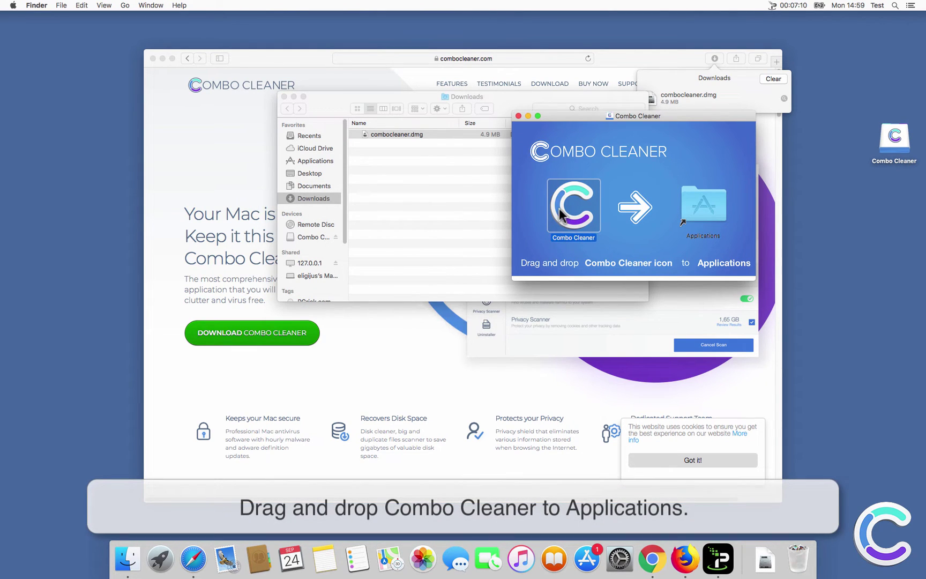
drag(560, 214, 688, 217)
Step: Close the disk image, Downloads folder and Safari windows
click(518, 116)
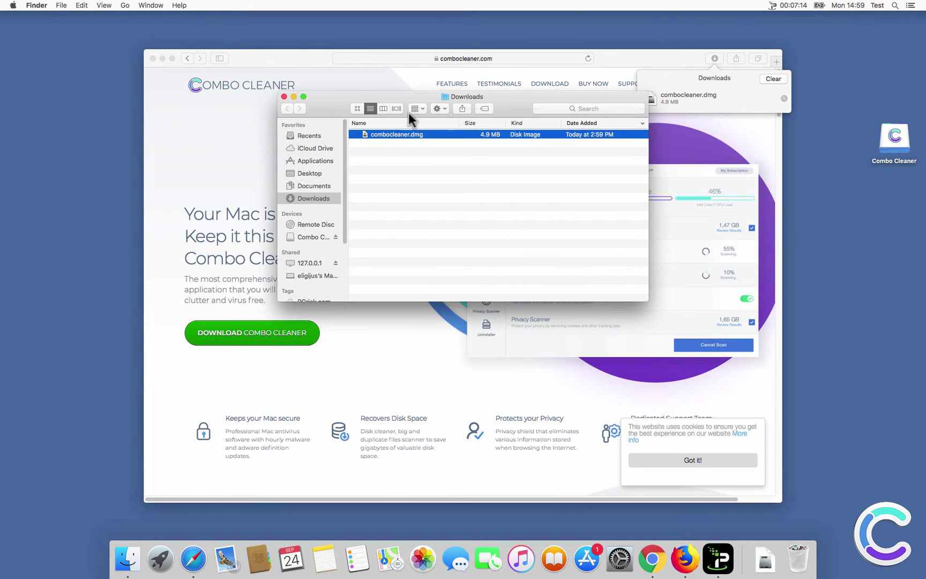
click(284, 97)
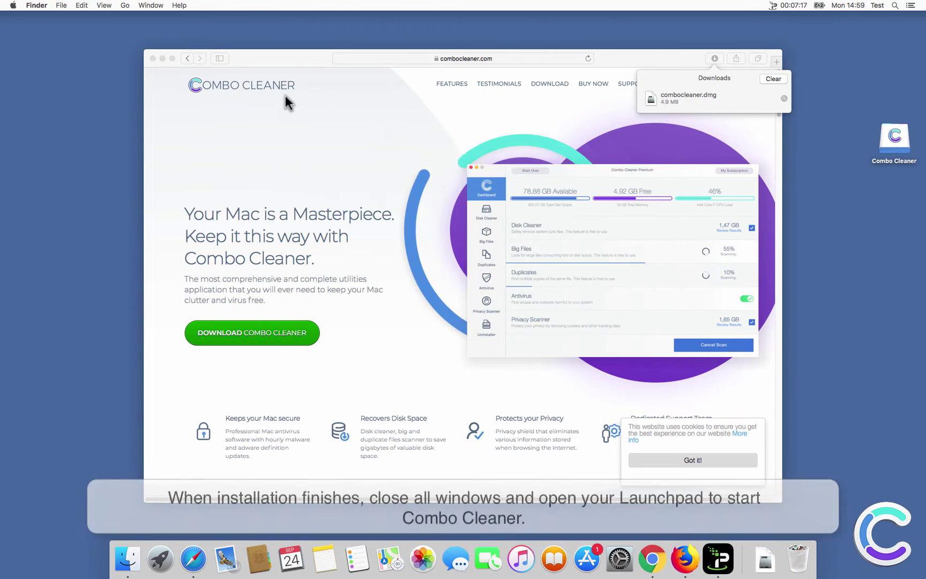
click(153, 58)
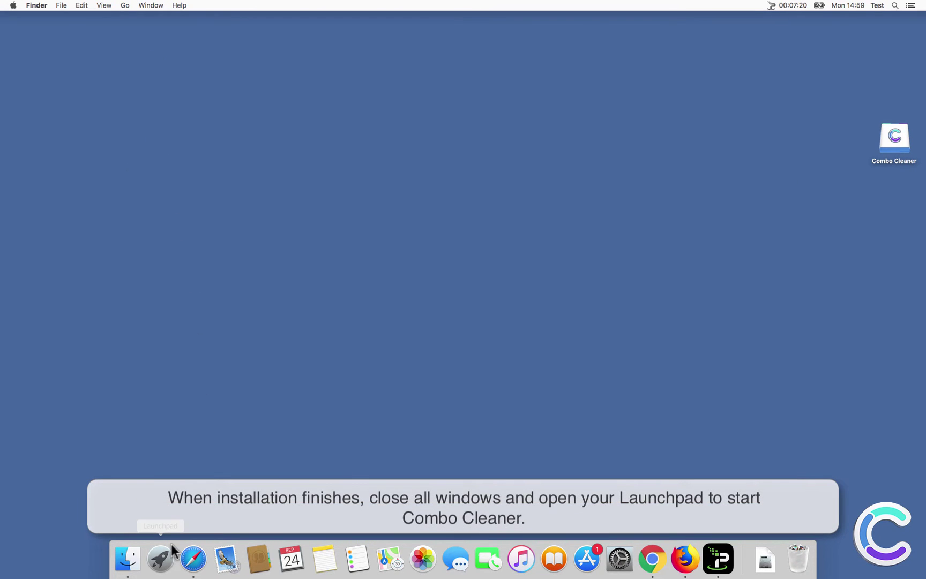
Step: Launch Combo Cleaner from Launchpad and confirm opening the Internet-downloaded app
click(160, 558)
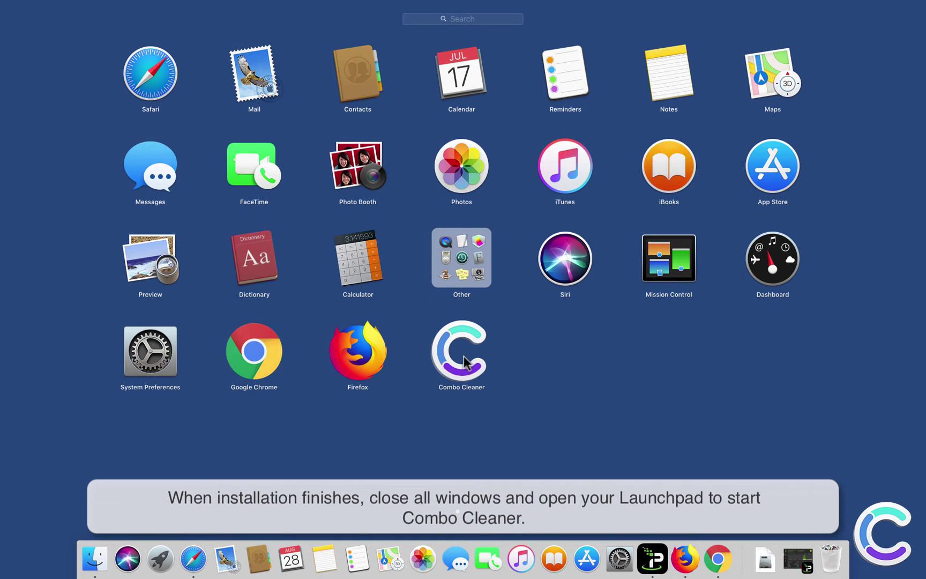
click(449, 359)
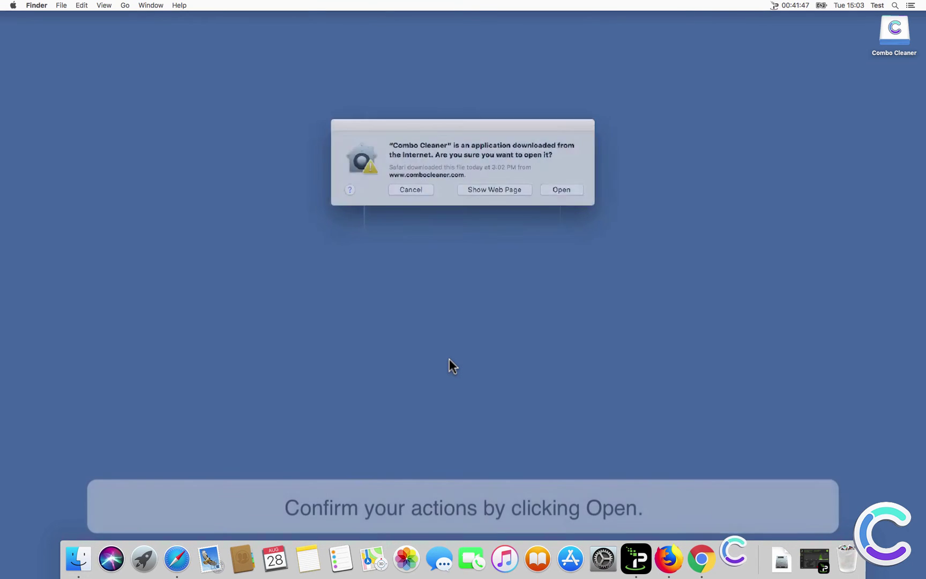
click(547, 186)
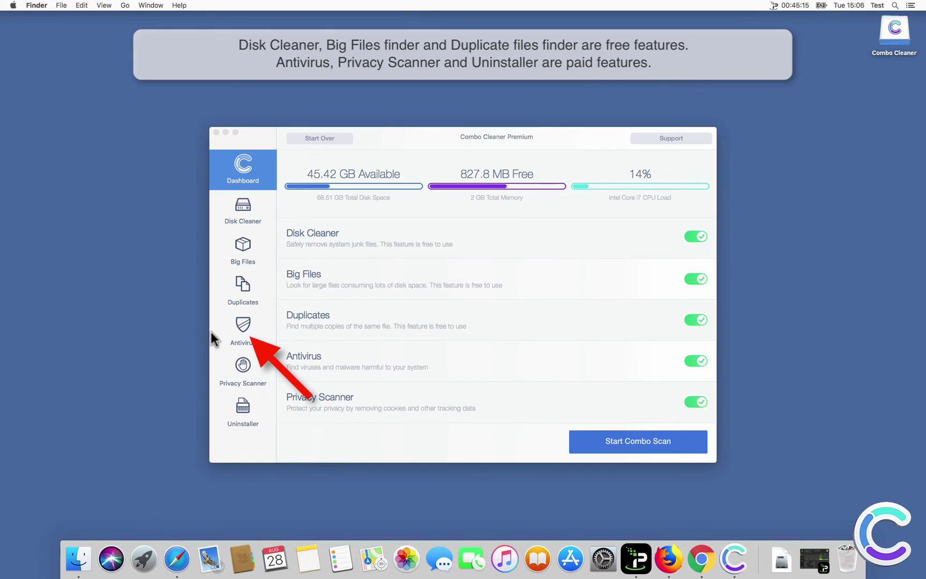
Step: Run a Combo Cleaner antivirus scan, remove all threats found, and approve an immediate restart
click(239, 333)
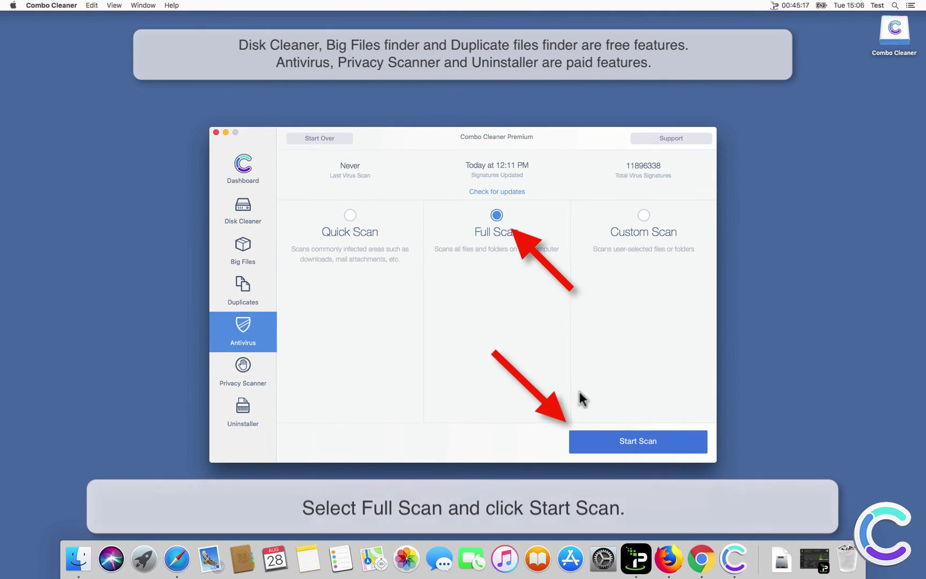
click(632, 440)
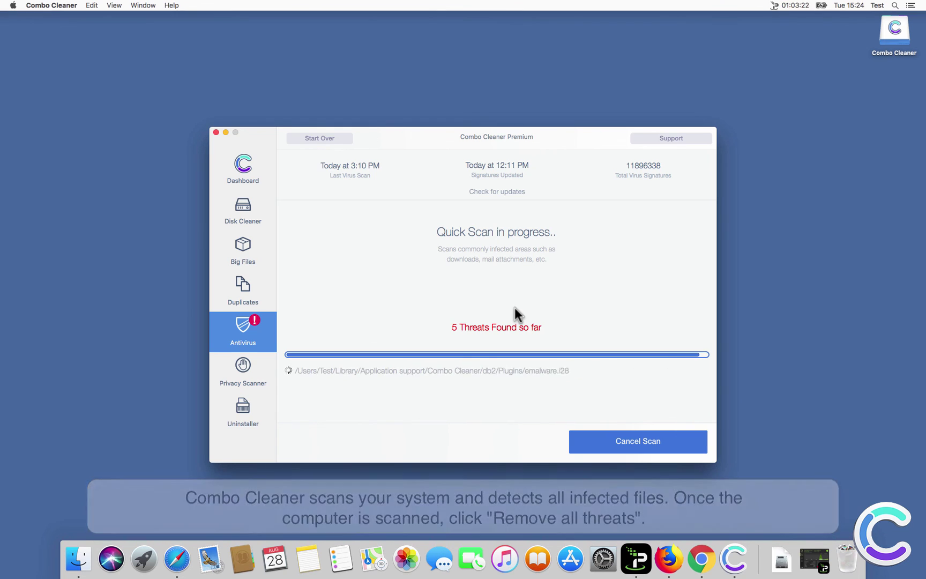
click(643, 443)
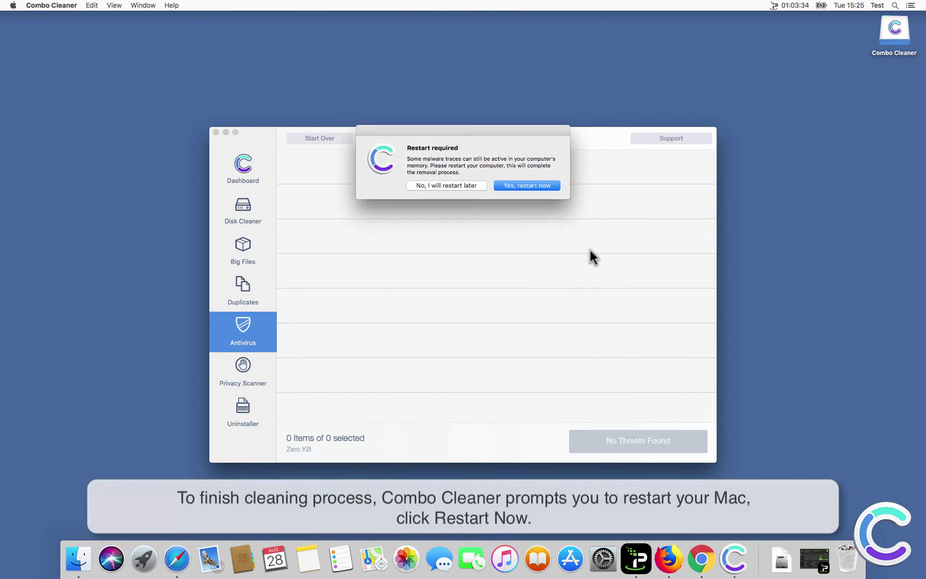
click(547, 187)
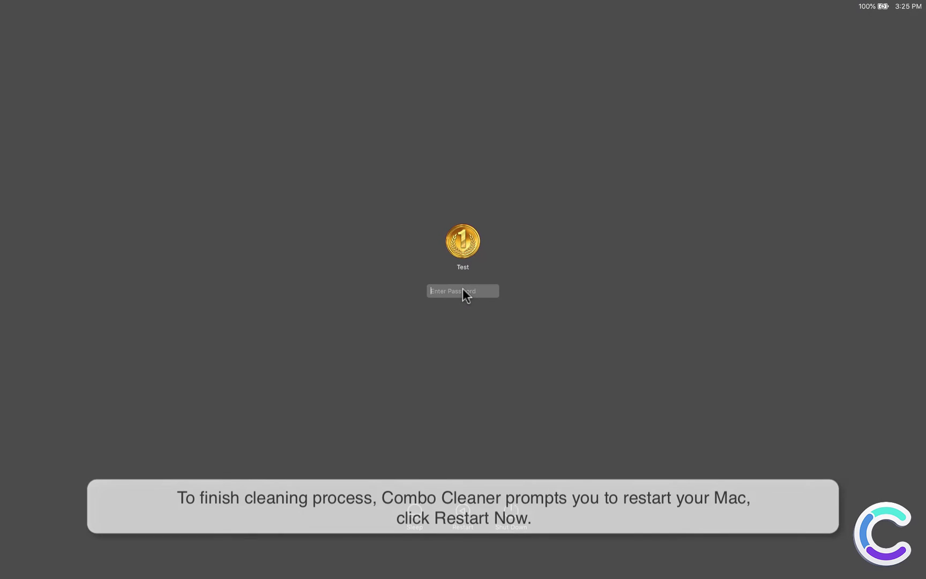
Step: Log back in with the account password after the restart
text(•)
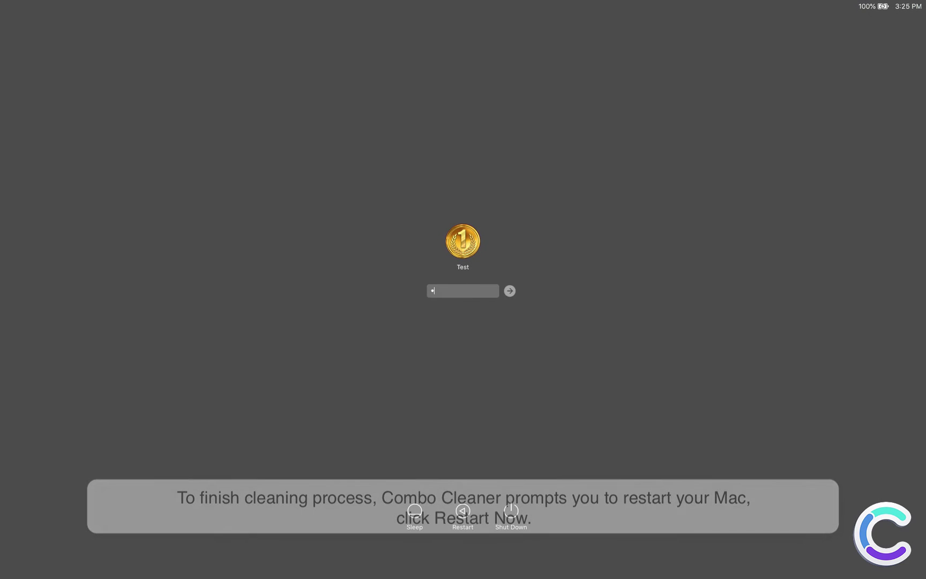
key(Return)
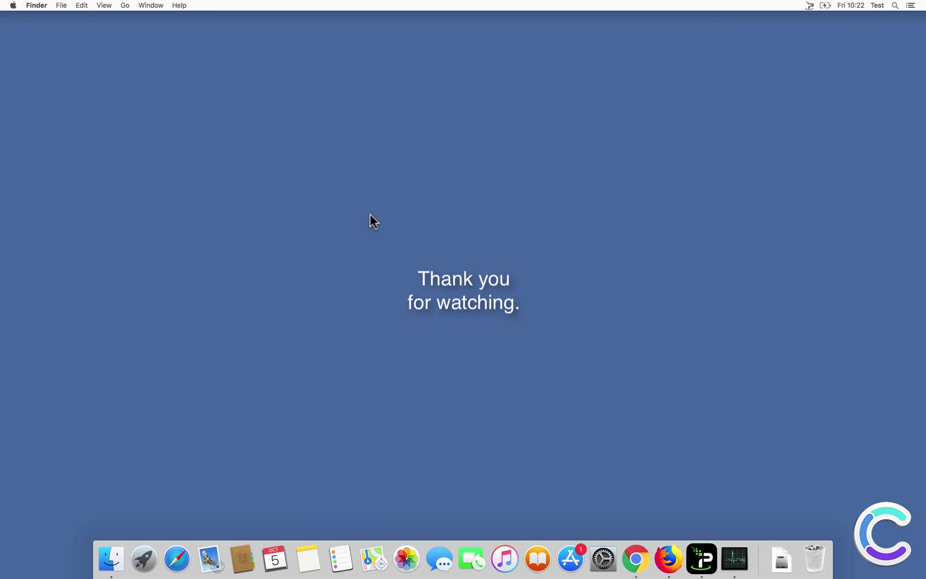